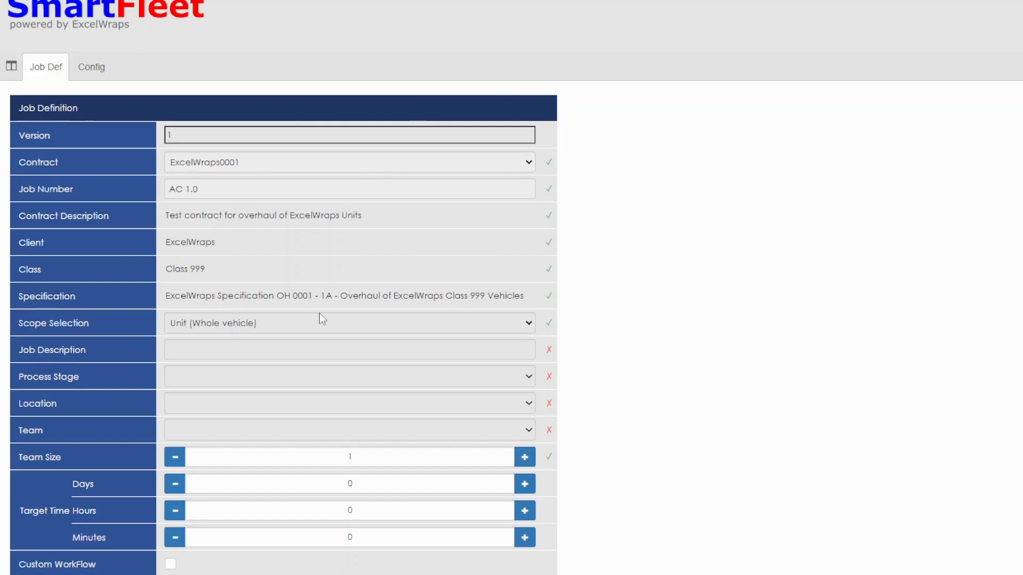
Enter "Overhaul HVAC units" as the job description.
{"action": "left_click", "coordinate": [276, 341]}
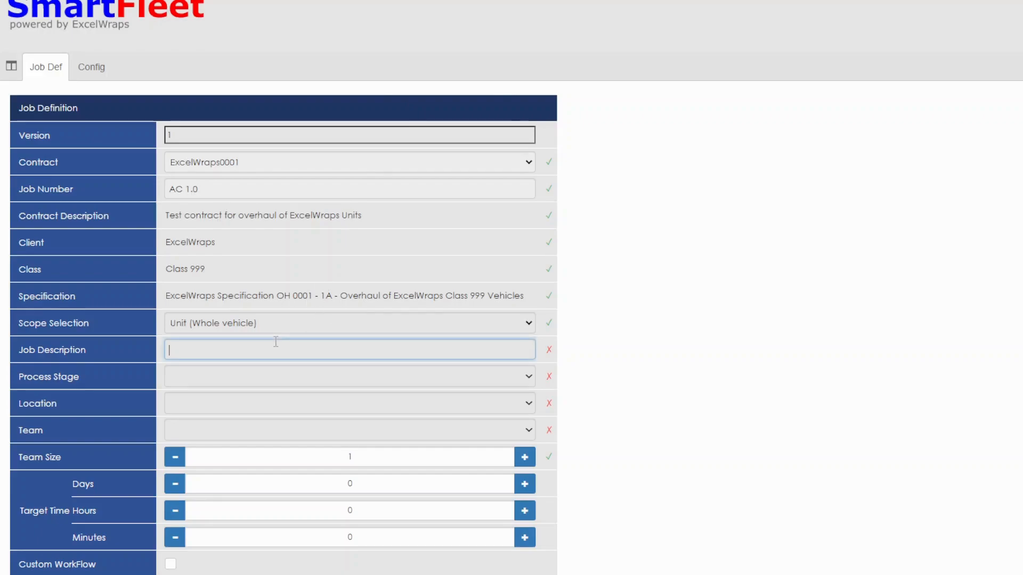
{"action": "type", "text": "Overhaul HVAC units"}
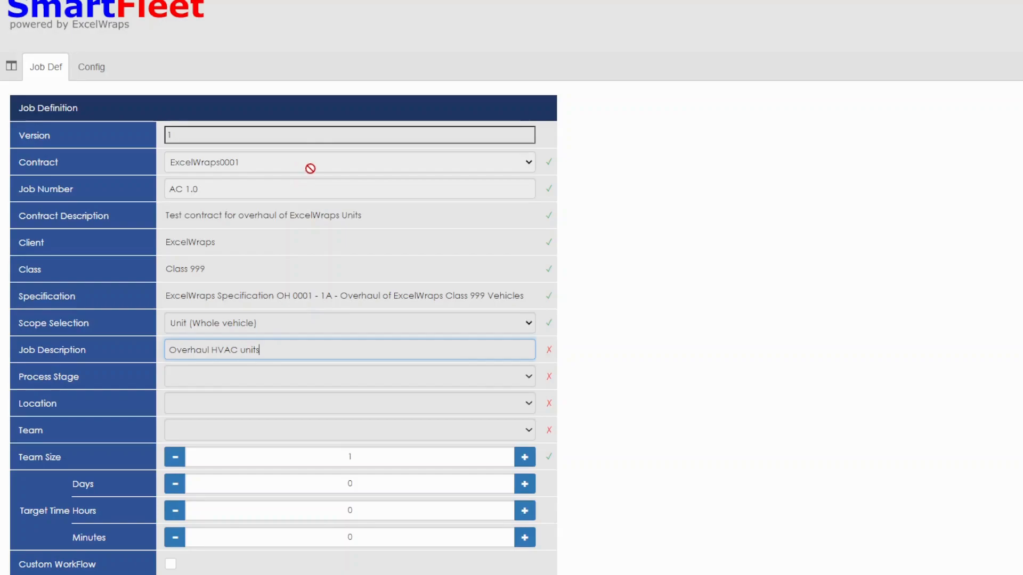
{"action": "left_click", "coordinate": [648, 343]}
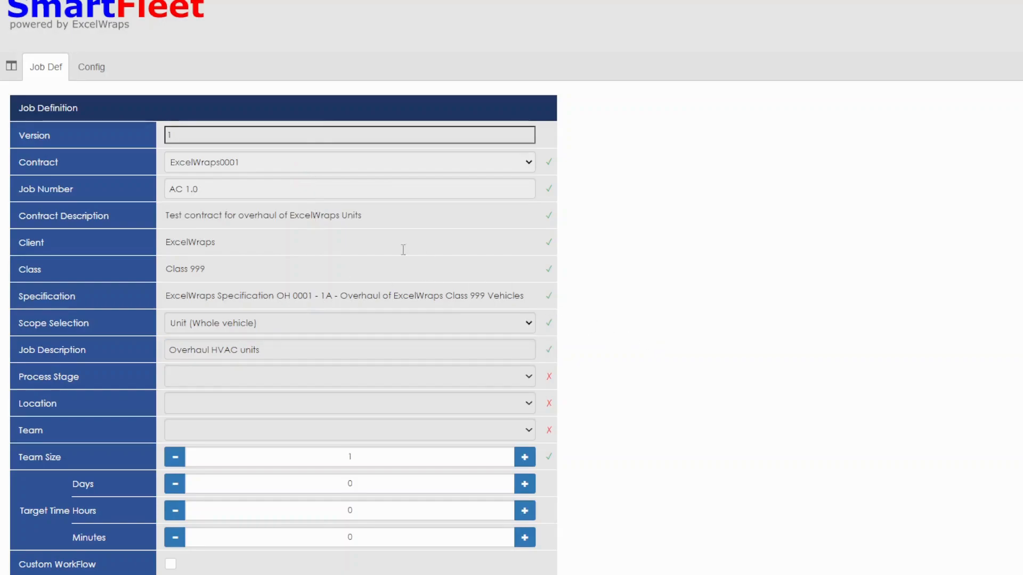
Set the process stage to Not Applicable, the location to Doncaster and the team to Vehicles.
{"action": "left_click", "coordinate": [528, 380]}
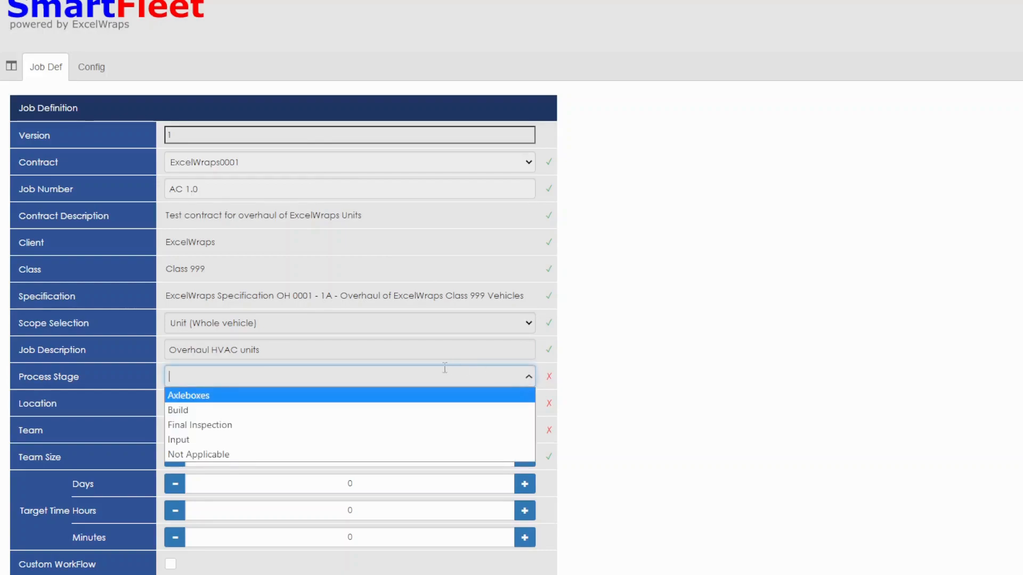
{"action": "left_click", "coordinate": [229, 454]}
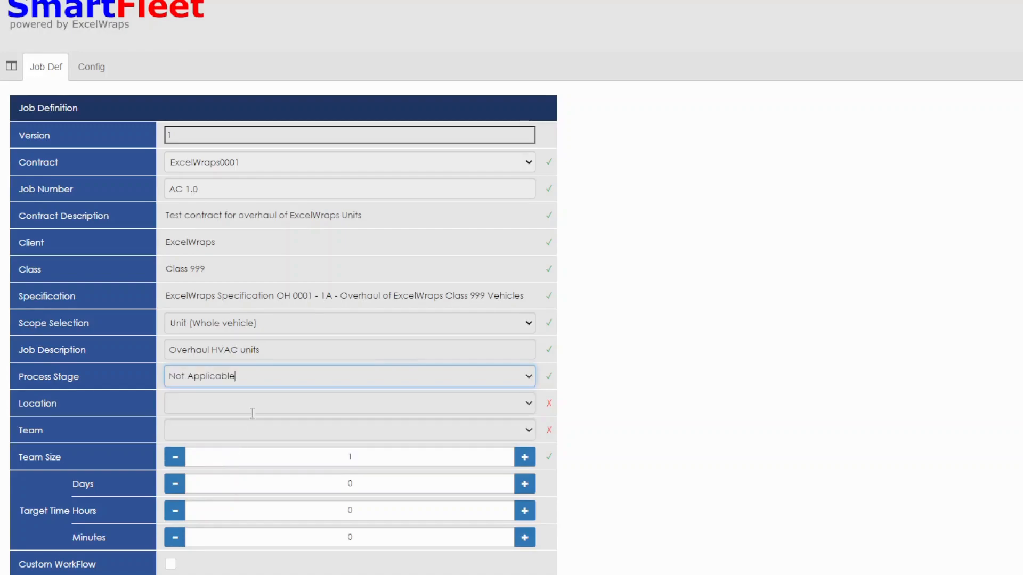
{"action": "left_click", "coordinate": [522, 408]}
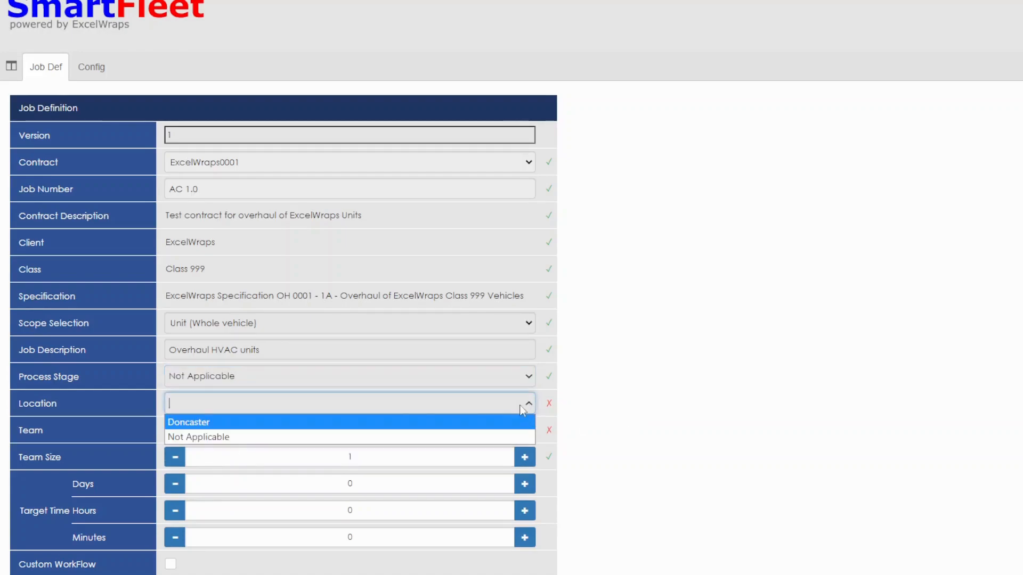
{"action": "left_click", "coordinate": [379, 430]}
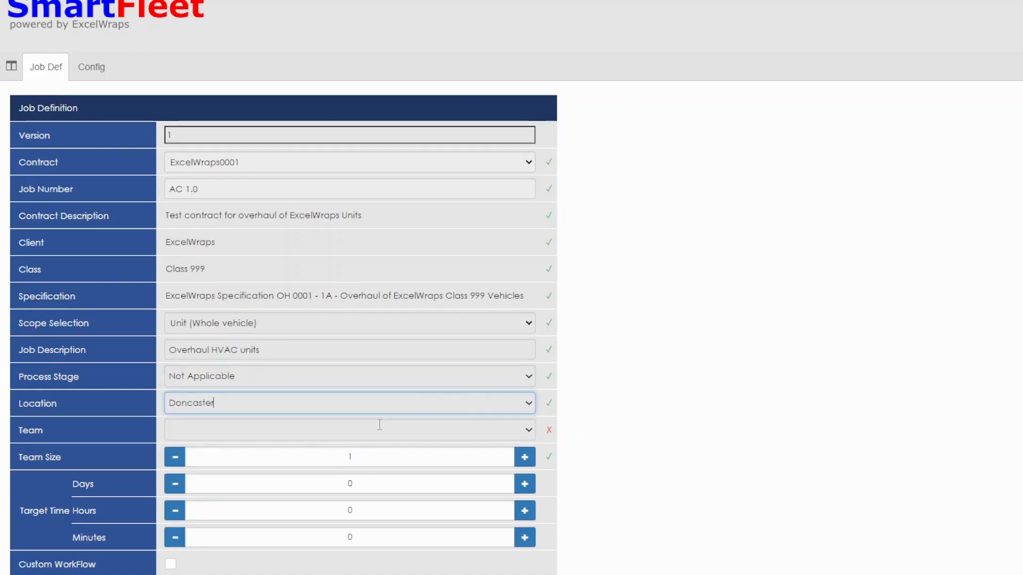
{"action": "left_click", "coordinate": [531, 433]}
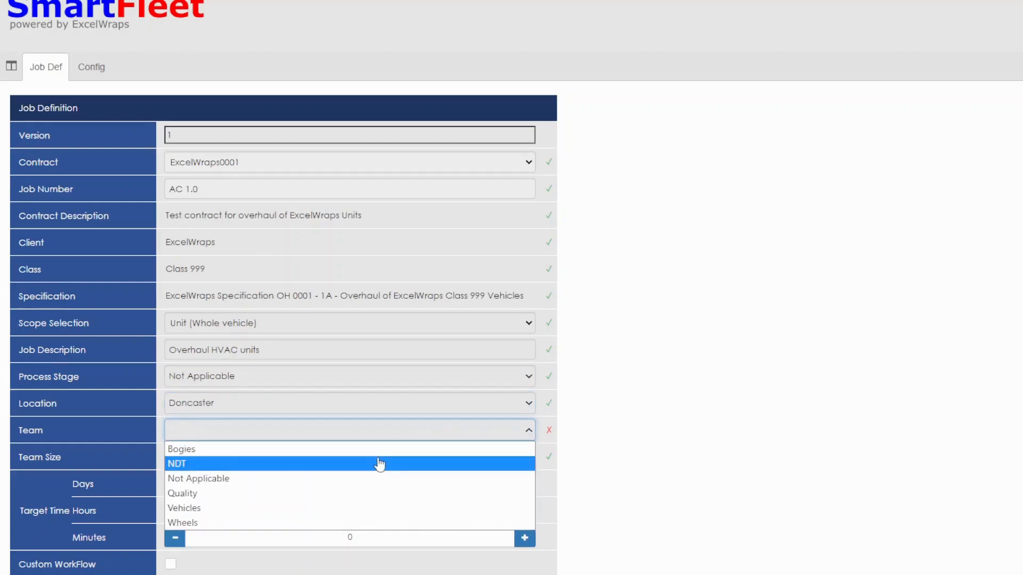
{"action": "left_click", "coordinate": [374, 507]}
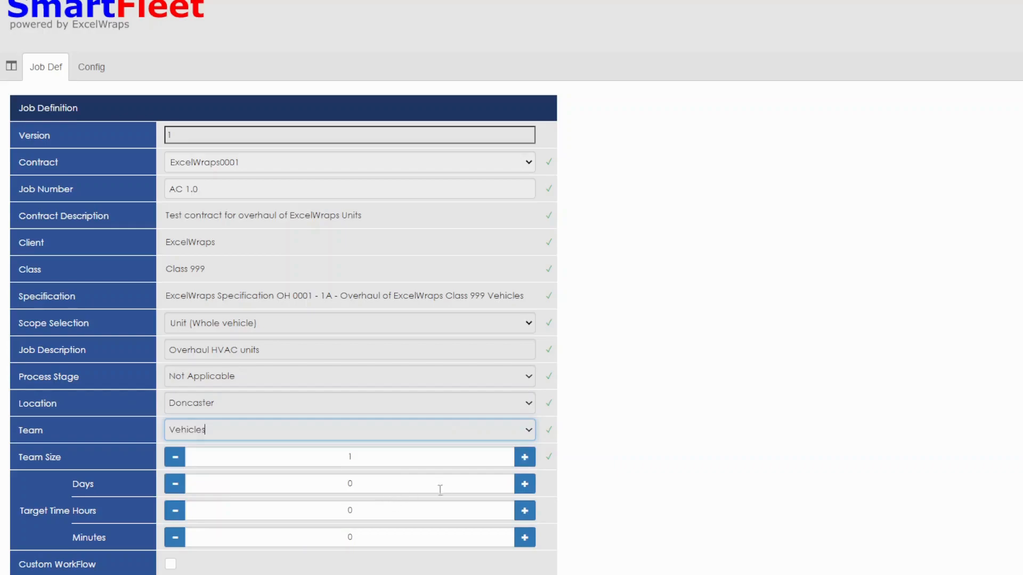
Set the team size to 4 and the target time to 12 hours.
{"action": "left_click", "coordinate": [525, 458]}
{"action": "left_click", "coordinate": [525, 458]}
{"action": "left_click_drag", "start_coordinate": [371, 509], "coordinate": [315, 505]}
{"action": "type", "text": "12"}
{"action": "left_click", "coordinate": [734, 459]}
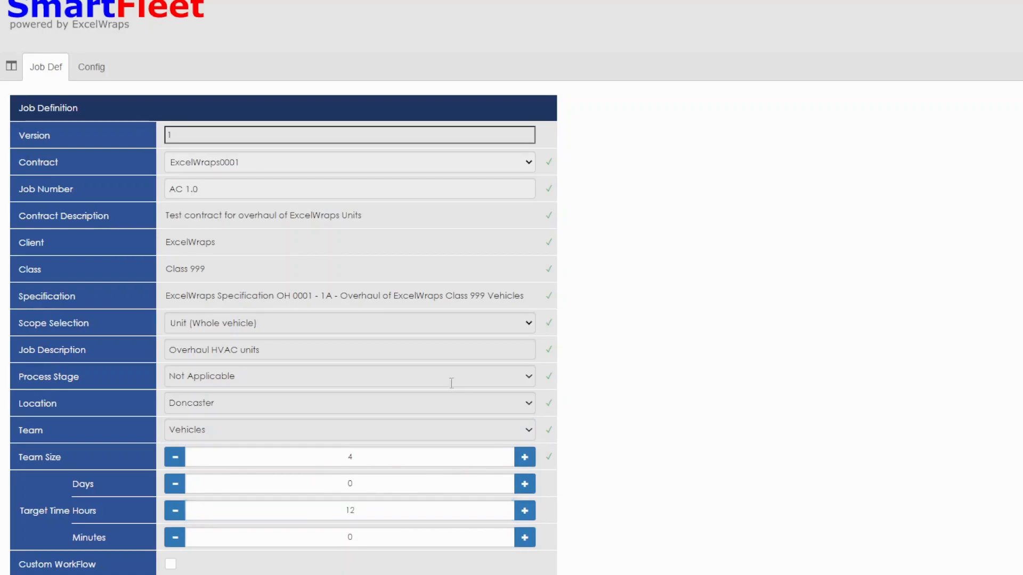
{"action": "scroll", "coordinate": [554, 358], "scroll_direction": "down", "scroll_amount": 3}
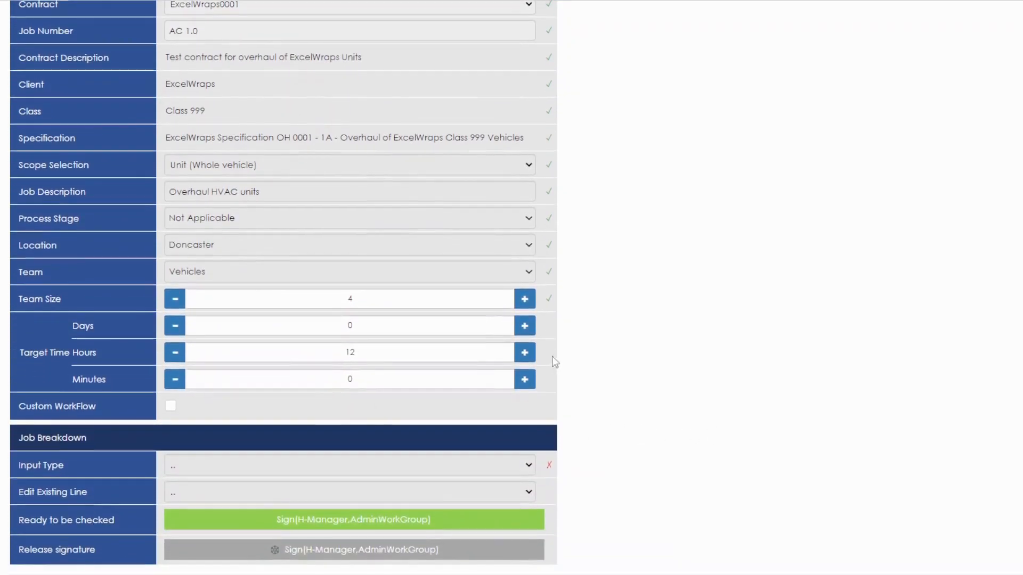
{"action": "left_click", "coordinate": [171, 409]}
{"action": "left_click", "coordinate": [187, 431]}
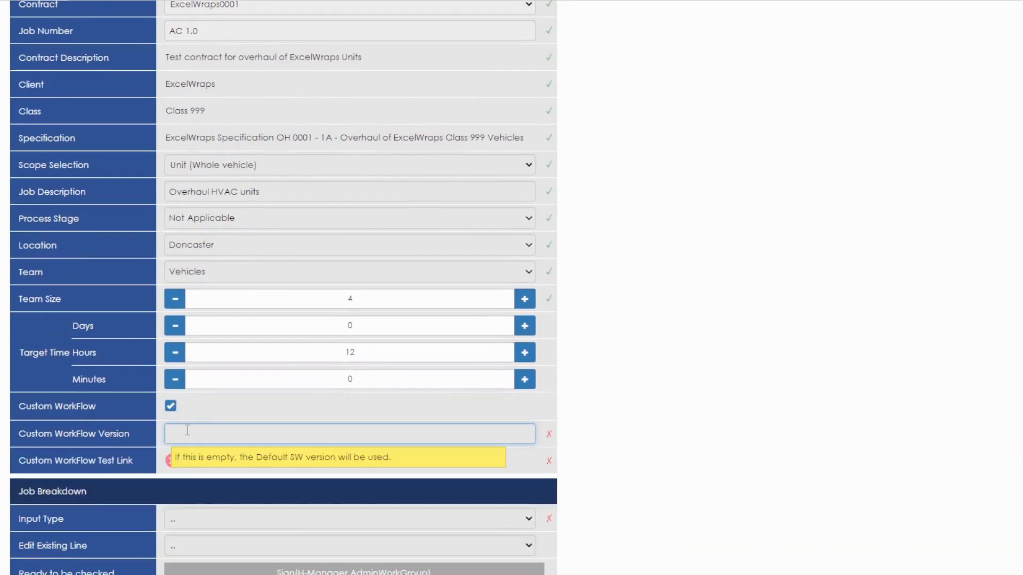
{"action": "left_click", "coordinate": [170, 409]}
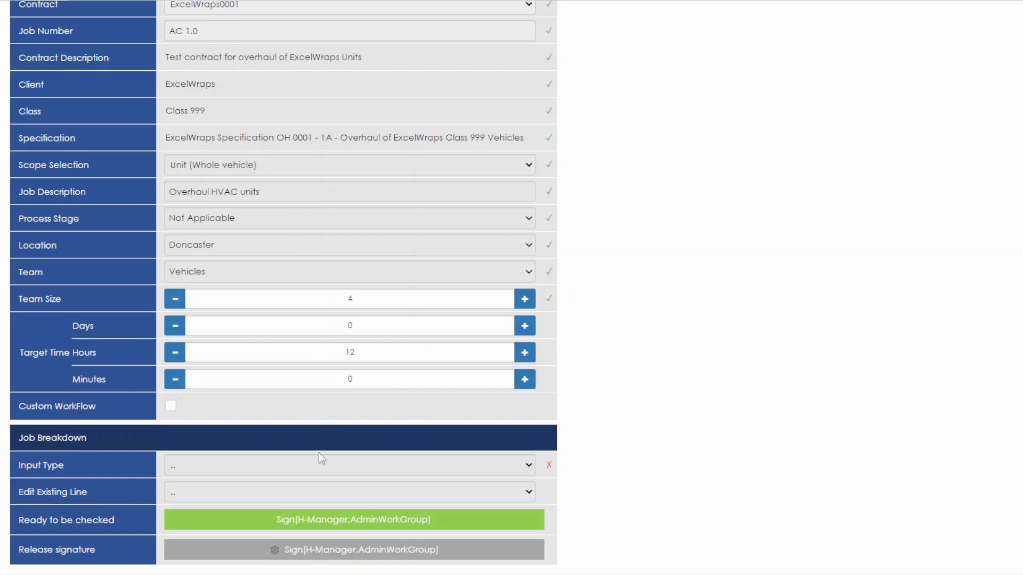
Start a Checkbox line in the job breakdown with the description "Remove HVAC units".
{"action": "left_click", "coordinate": [380, 466]}
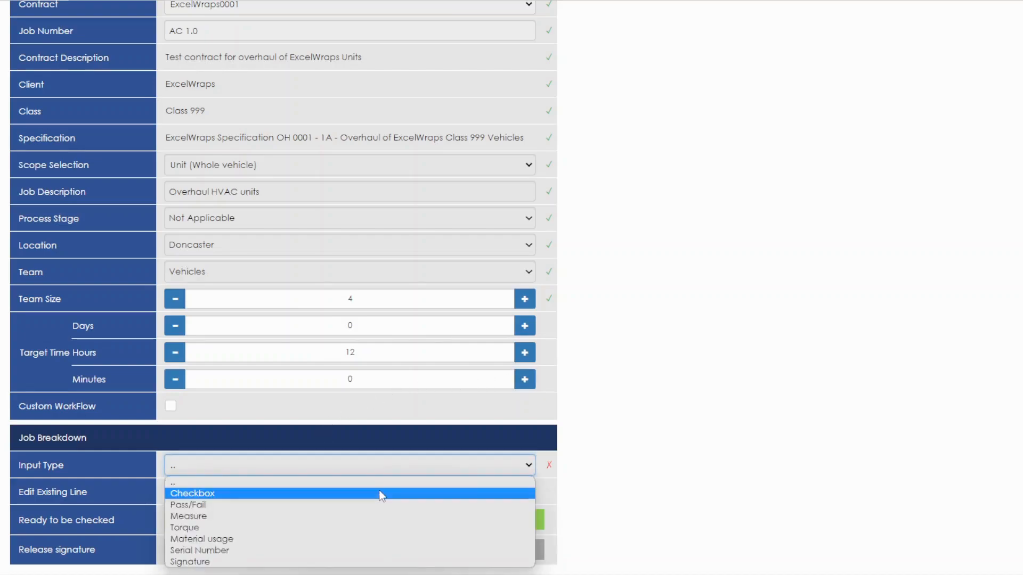
{"action": "left_click", "coordinate": [379, 491]}
{"action": "left_click", "coordinate": [350, 489]}
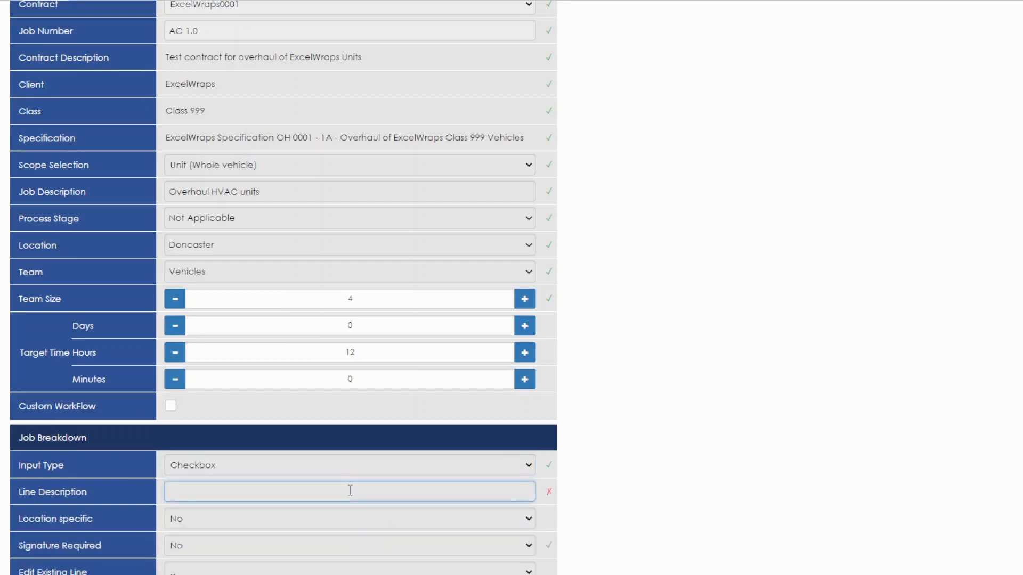
{"action": "type", "text": "r"}
{"action": "key", "text": "BackSpace"}
{"action": "type", "text": "Remove HVAC units"}
{"action": "left_click", "coordinate": [745, 496]}
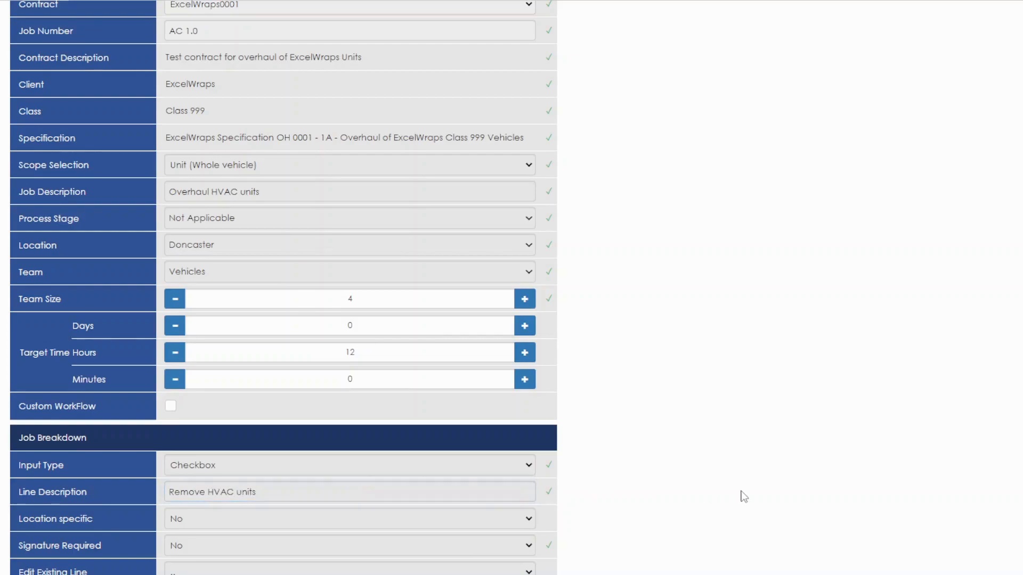
Make the Remove HVAC units line location specific, with location type End and Both as the applicable positions.
{"action": "left_click", "coordinate": [276, 523]}
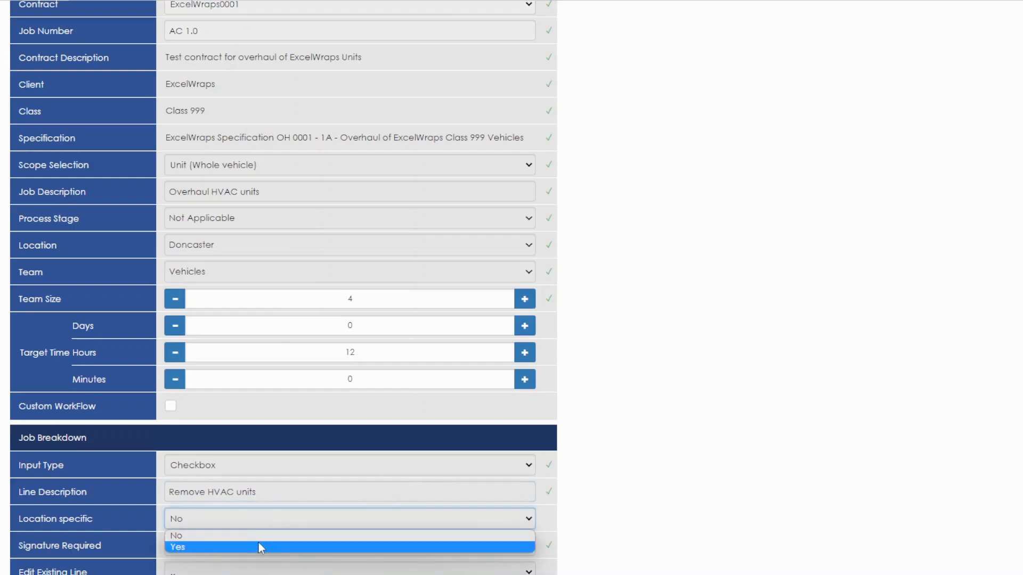
{"action": "left_click", "coordinate": [260, 547]}
{"action": "left_click", "coordinate": [239, 546]}
{"action": "left_click", "coordinate": [227, 571]}
{"action": "left_click", "coordinate": [226, 571]}
{"action": "left_click", "coordinate": [219, 515]}
{"action": "scroll", "coordinate": [259, 520], "scroll_direction": "down", "scroll_amount": 2}
{"action": "left_click", "coordinate": [639, 433]}
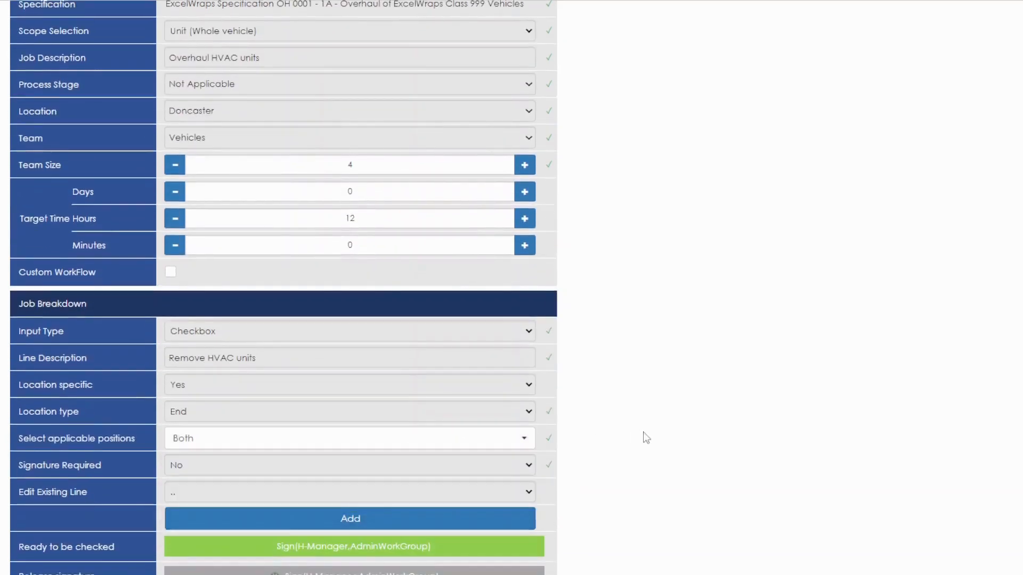
Require a signature per location from the C-Mech role and add the Remove HVAC units line to the breakdown.
{"action": "left_click", "coordinate": [306, 461]}
{"action": "left_click", "coordinate": [219, 492]}
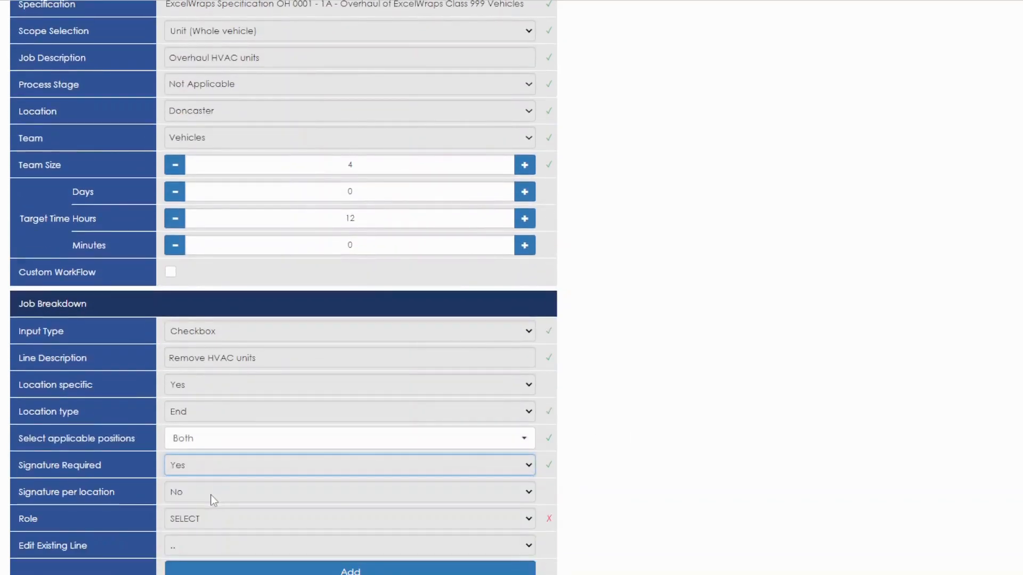
{"action": "left_click", "coordinate": [212, 495]}
{"action": "left_click", "coordinate": [207, 521]}
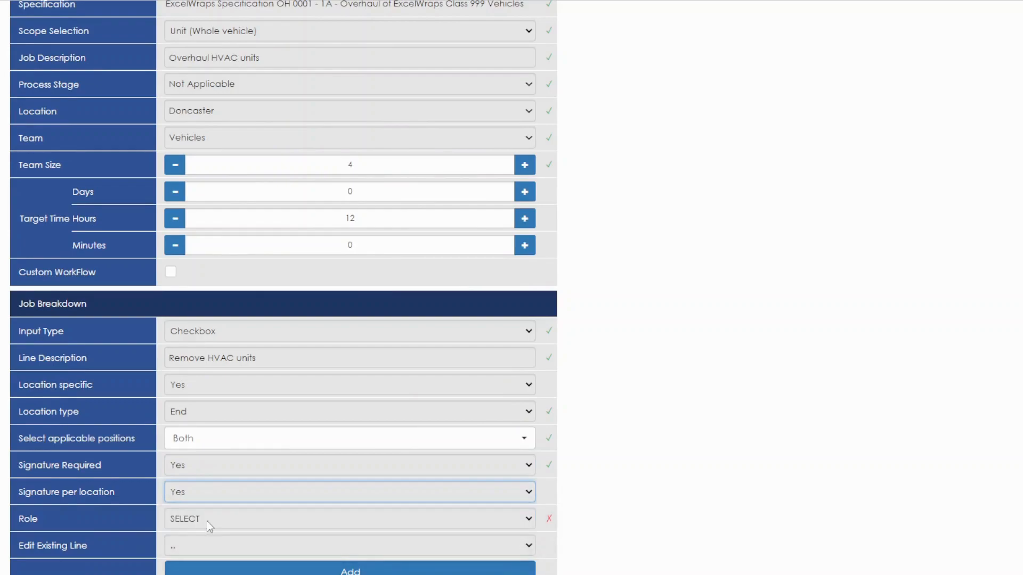
{"action": "left_click", "coordinate": [209, 518]}
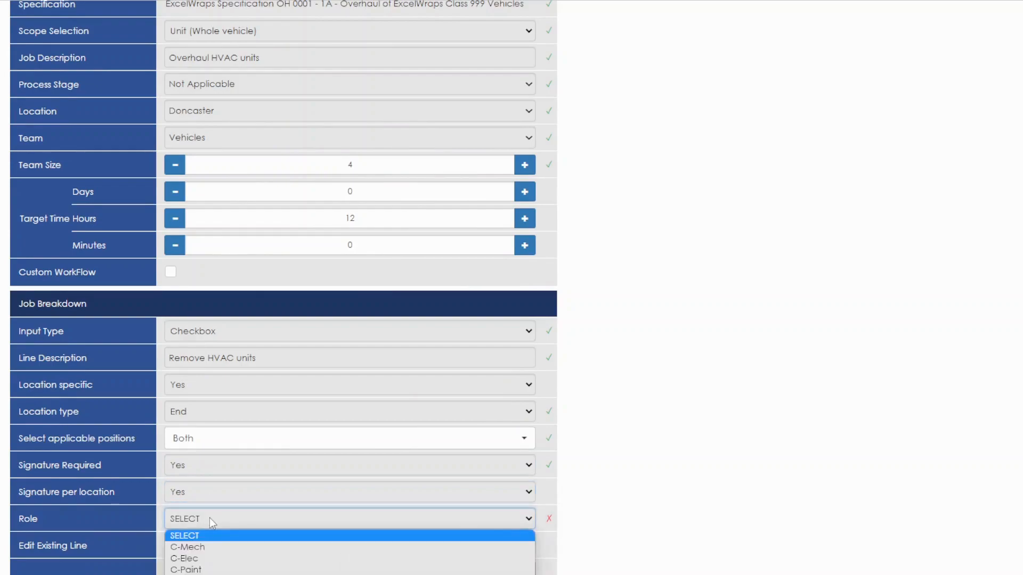
{"action": "left_click", "coordinate": [218, 551]}
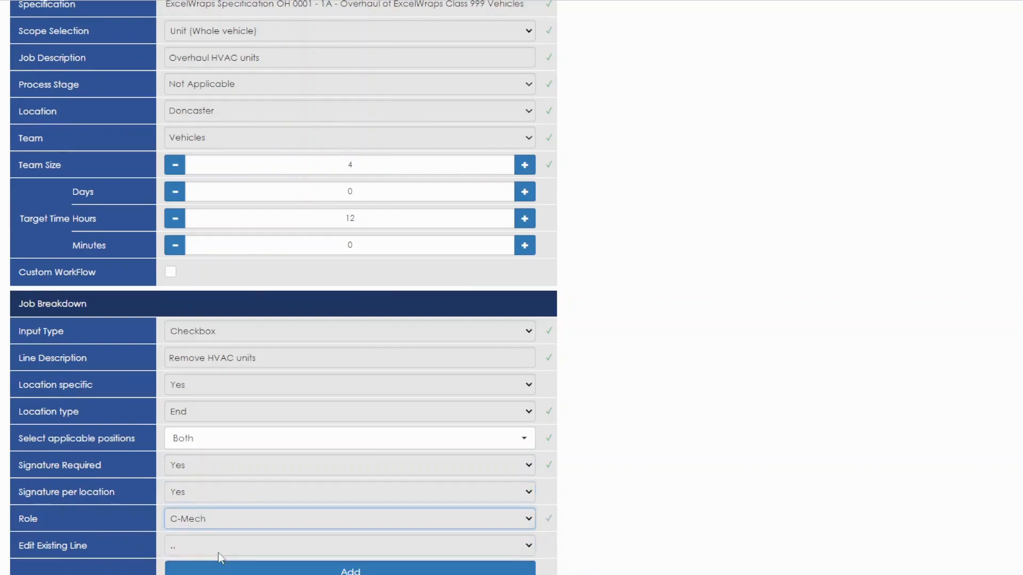
{"action": "left_click", "coordinate": [364, 569]}
Start a Measure line in the job breakdown with the description "Test HVAC unit".
{"action": "left_click", "coordinate": [250, 370]}
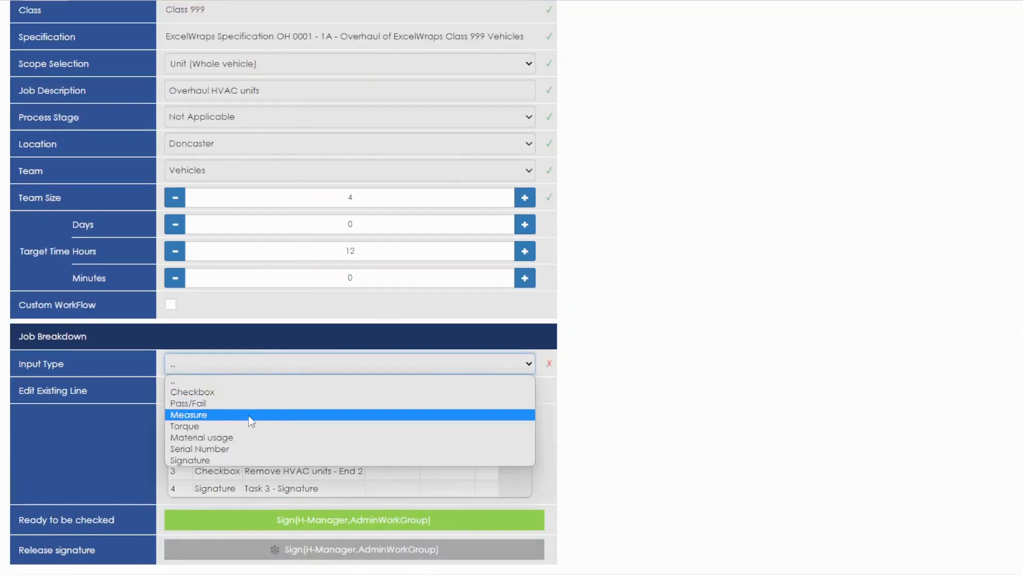
{"action": "left_click", "coordinate": [248, 415]}
{"action": "left_click", "coordinate": [241, 393]}
{"action": "type", "text": "Test HVAC unit"}
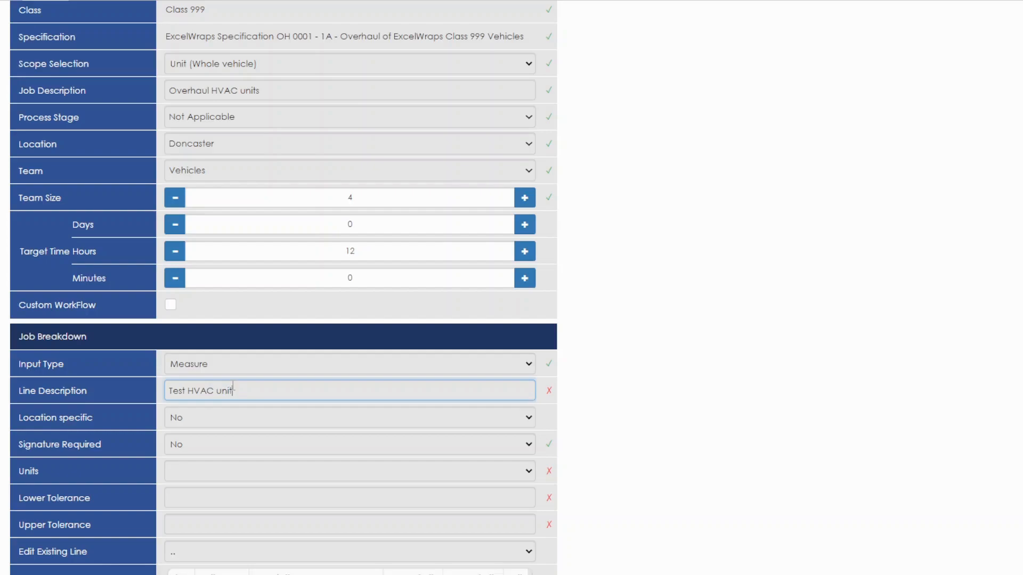
{"action": "left_click", "coordinate": [627, 375]}
Make the Test HVAC unit line location specific, with location type End and Both as the applicable positions.
{"action": "left_click", "coordinate": [353, 414]}
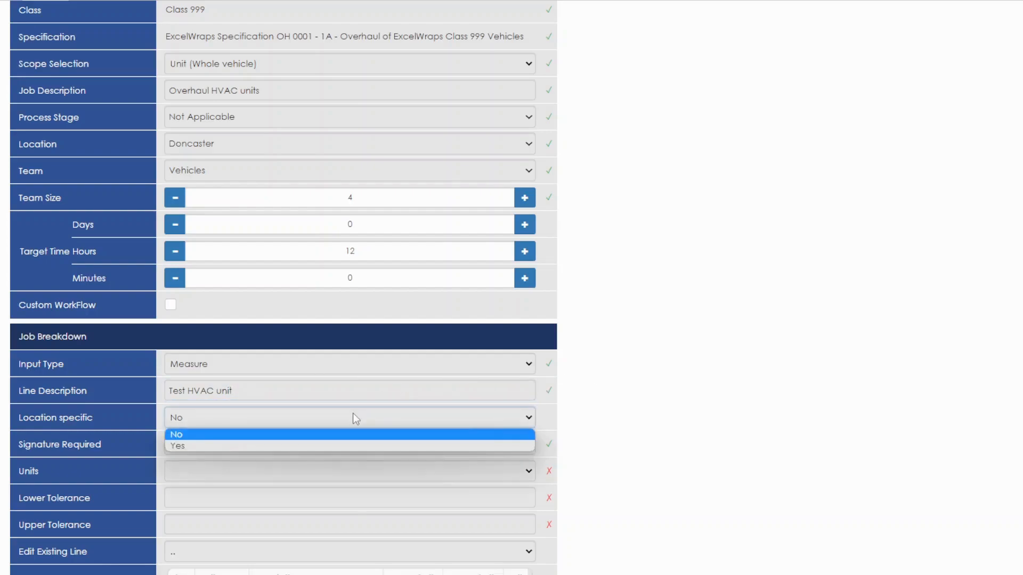
{"action": "left_click", "coordinate": [246, 446]}
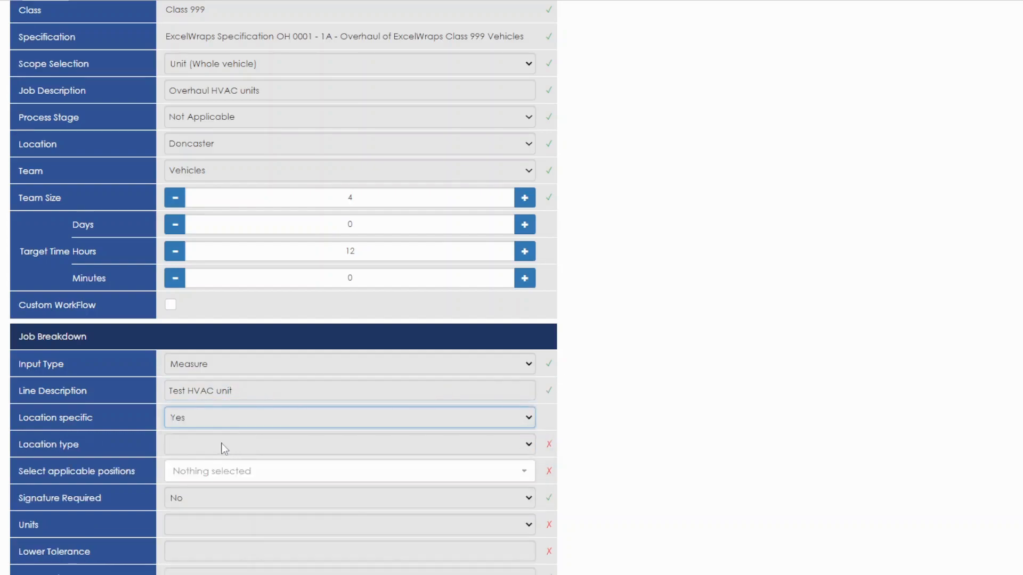
{"action": "left_click", "coordinate": [223, 449]}
{"action": "left_click", "coordinate": [221, 473]}
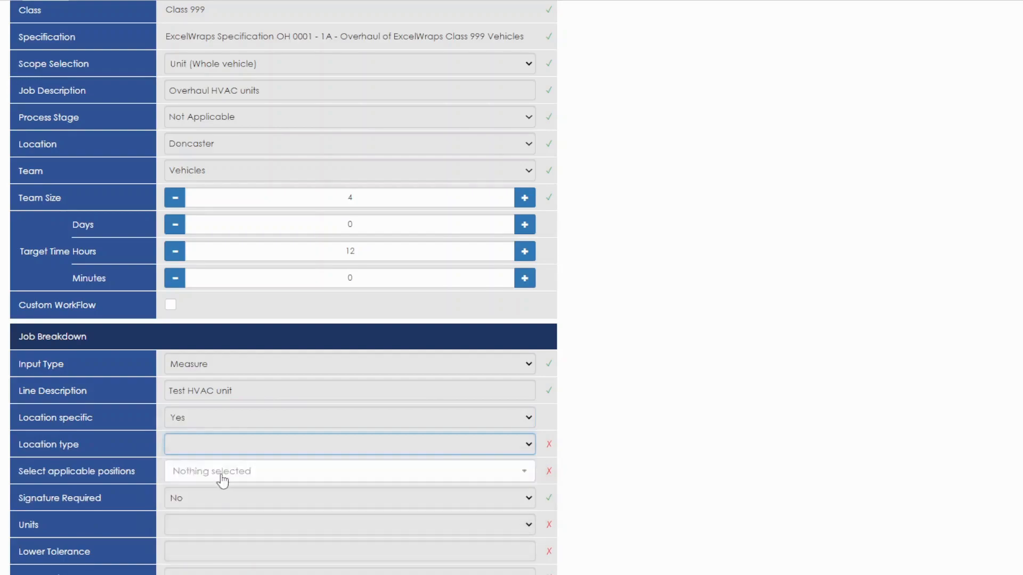
{"action": "left_click", "coordinate": [219, 473]}
{"action": "left_click", "coordinate": [218, 498]}
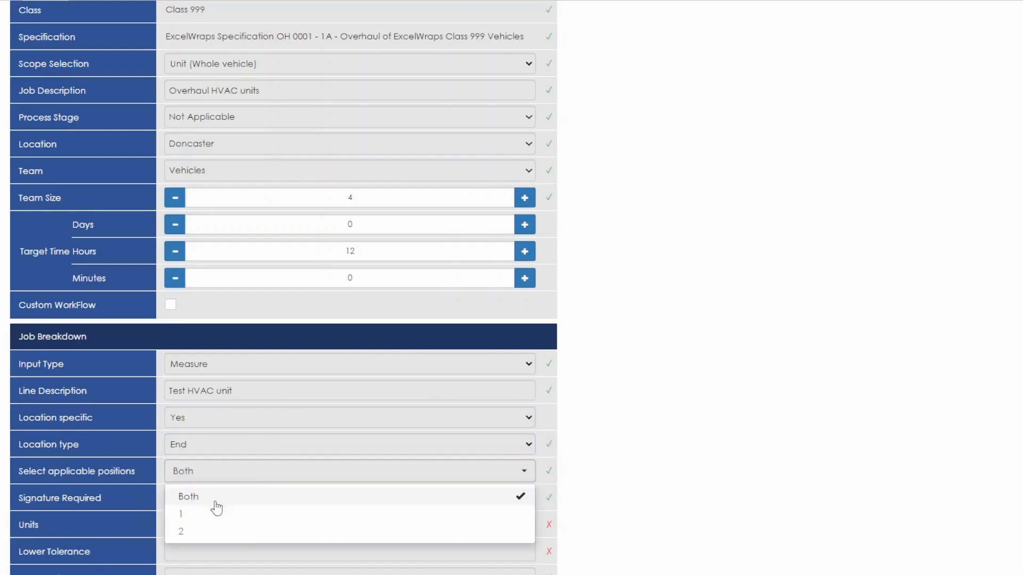
{"action": "left_click", "coordinate": [607, 514]}
Require a signature for the Test HVAC unit line and set its measurement units to bar.
{"action": "left_click", "coordinate": [208, 493]}
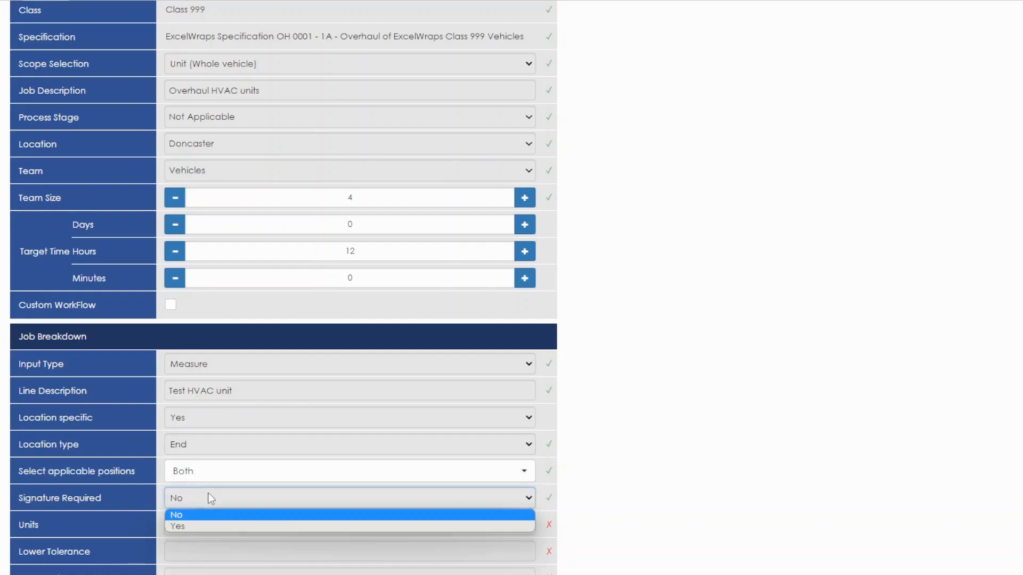
{"action": "left_click", "coordinate": [207, 526]}
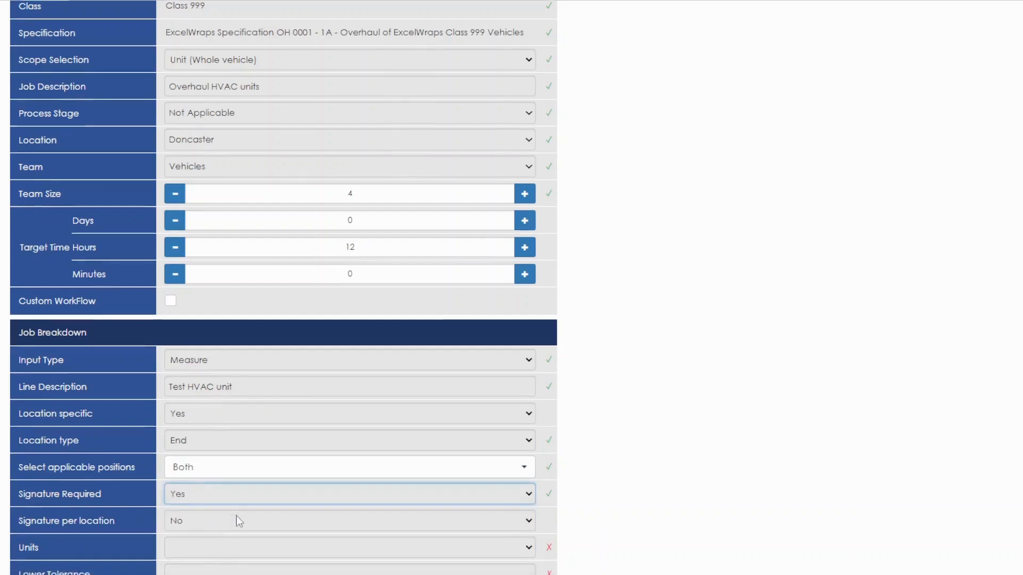
{"action": "scroll", "coordinate": [203, 422], "scroll_direction": "down", "scroll_amount": 3}
{"action": "left_click", "coordinate": [203, 423]}
{"action": "left_click", "coordinate": [203, 444]}
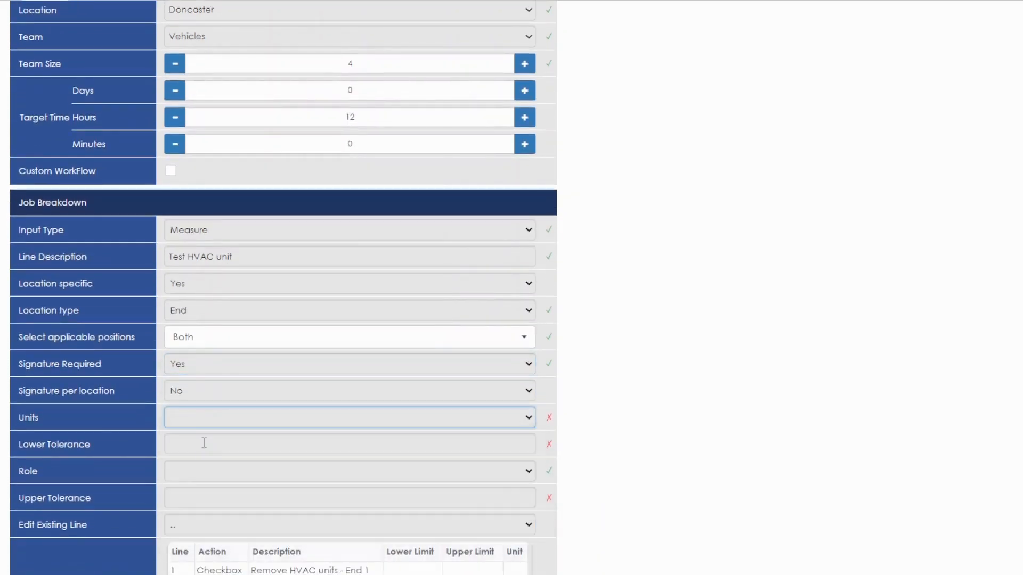
Set the measurement's lower tolerance to 2 and upper tolerance to 3, with C-Mech as the signing role.
{"action": "left_click", "coordinate": [204, 443]}
{"action": "type", "text": "2"}
{"action": "left_click", "coordinate": [207, 471]}
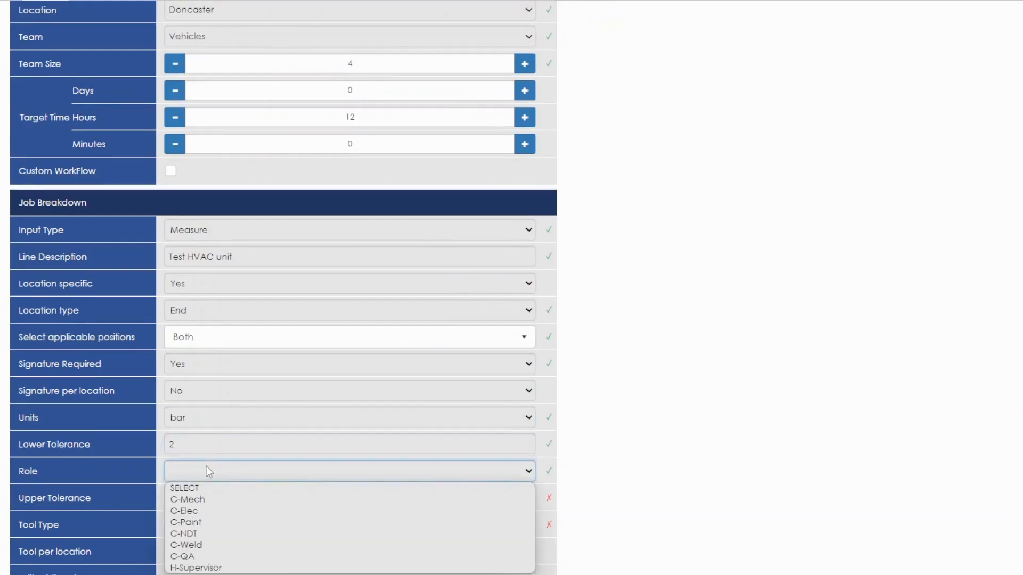
{"action": "left_click", "coordinate": [207, 497]}
{"action": "left_click", "coordinate": [207, 497]}
{"action": "type", "text": "3"}
{"action": "left_click", "coordinate": [630, 487]}
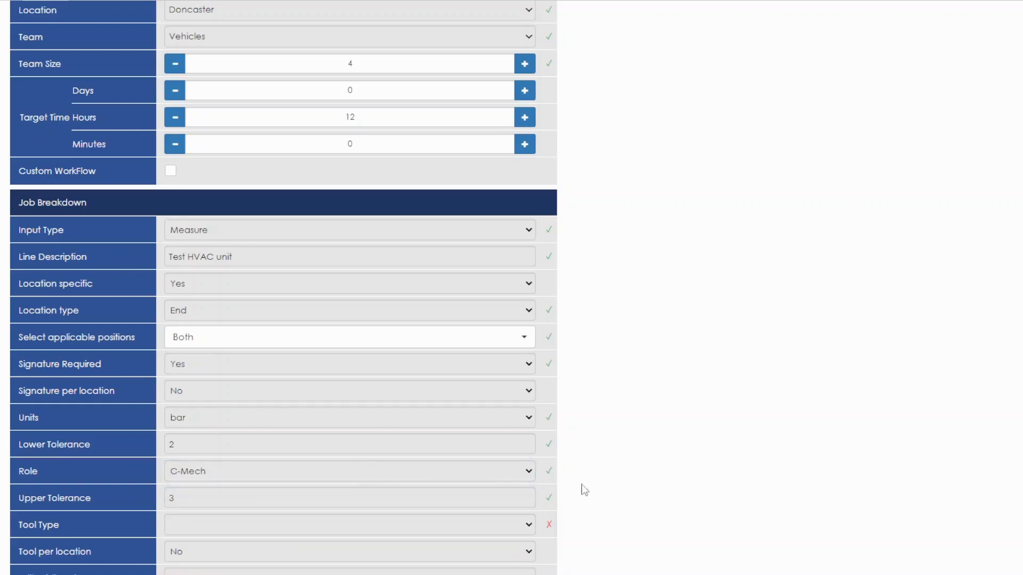
Set the tool type to No Data with tool per location No, and add the Test HVAC unit line to the breakdown.
{"action": "scroll", "coordinate": [263, 464], "scroll_direction": "down", "scroll_amount": 3}
{"action": "left_click", "coordinate": [197, 392]}
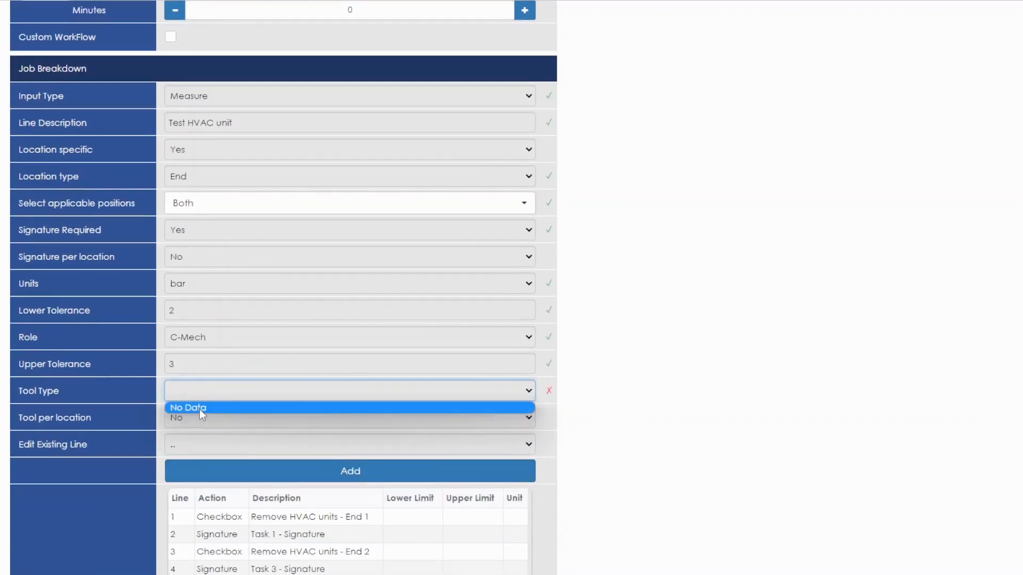
{"action": "left_click", "coordinate": [199, 409]}
{"action": "left_click", "coordinate": [239, 417]}
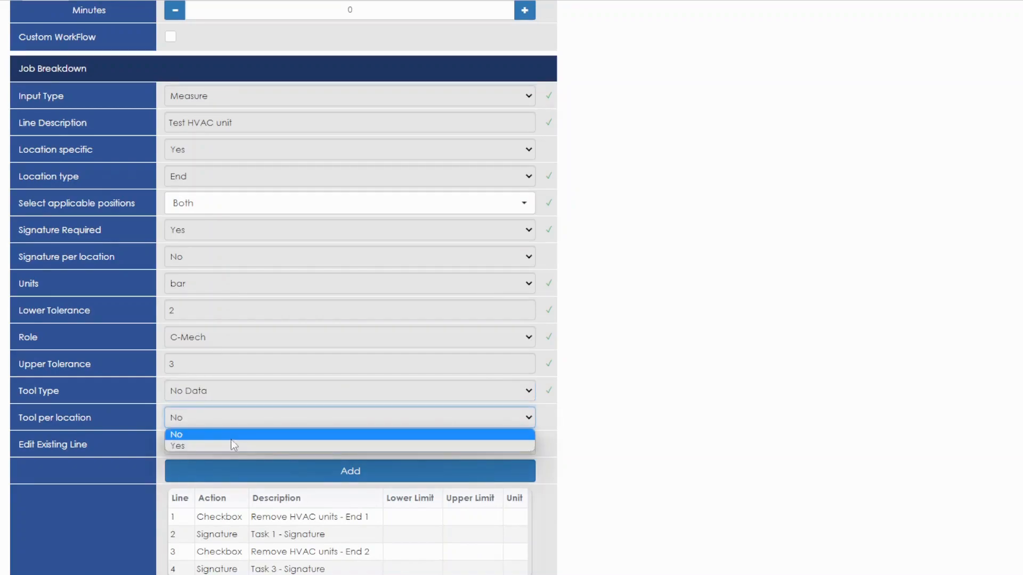
{"action": "left_click", "coordinate": [231, 436]}
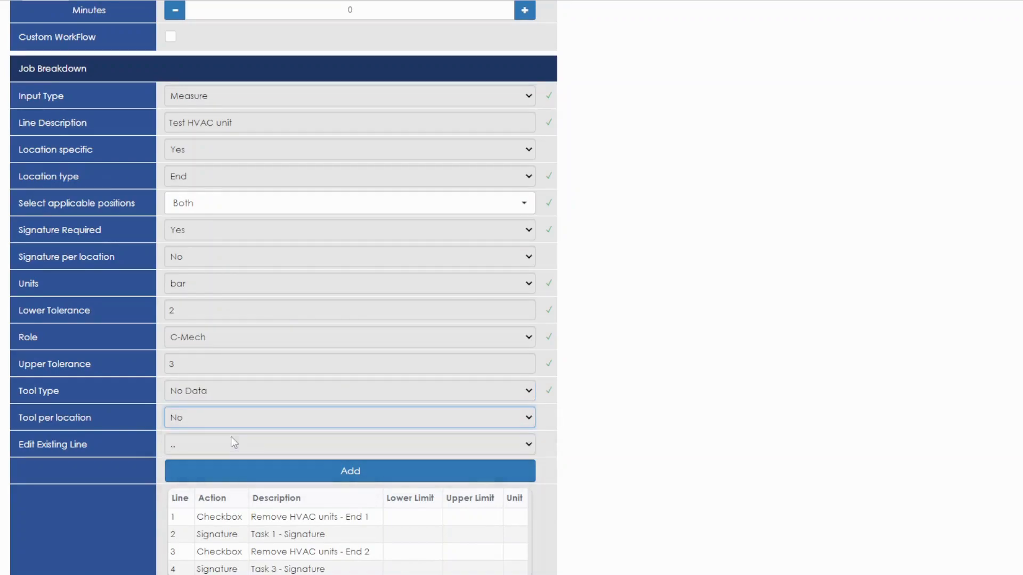
{"action": "left_click", "coordinate": [371, 476]}
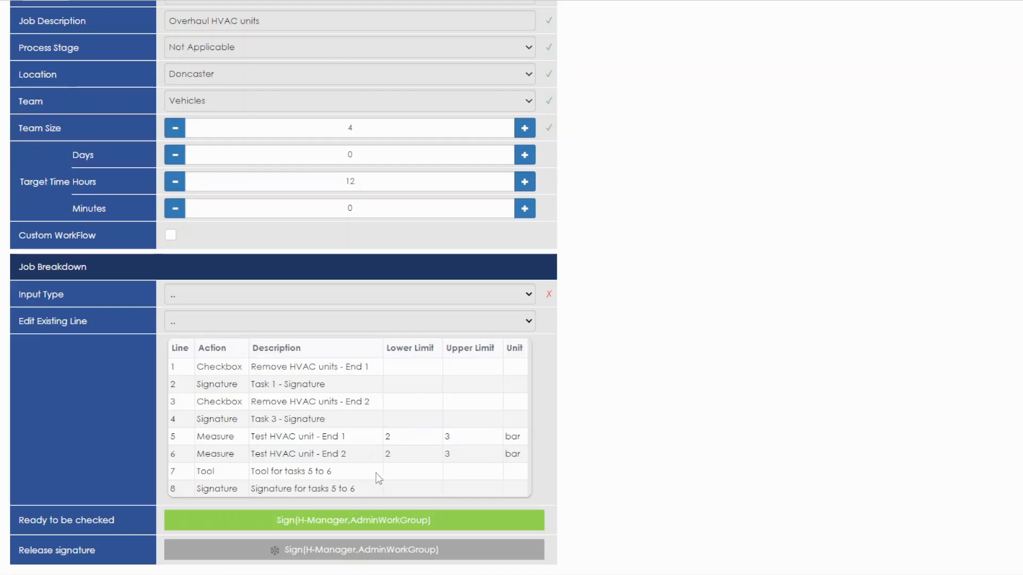
Sign the job definition as ready to be checked using the account username and password, and apply its release signature.
{"action": "left_click", "coordinate": [376, 517]}
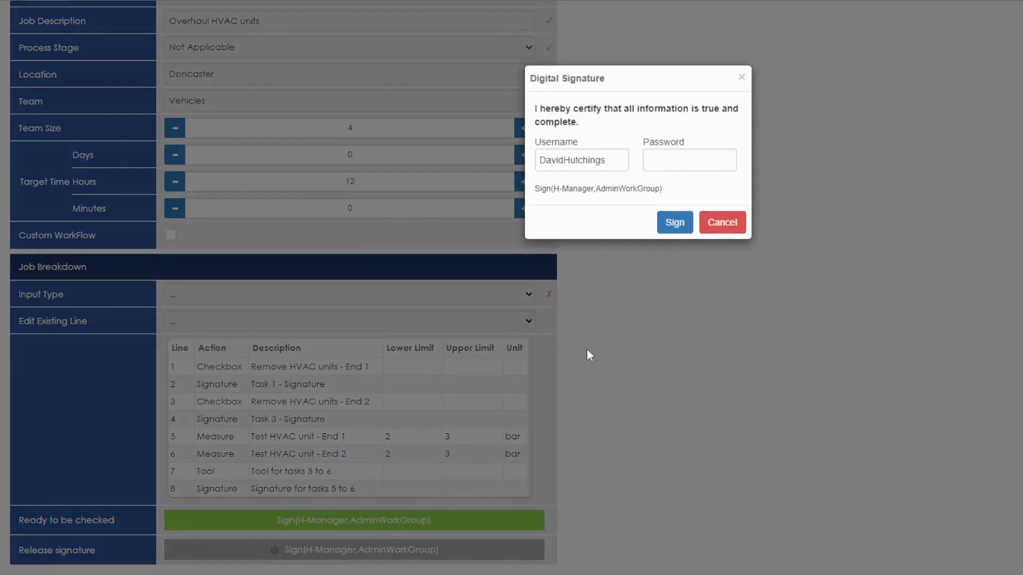
{"action": "left_click", "coordinate": [618, 162]}
{"action": "left_click", "coordinate": [673, 168]}
{"action": "left_click", "coordinate": [677, 223]}
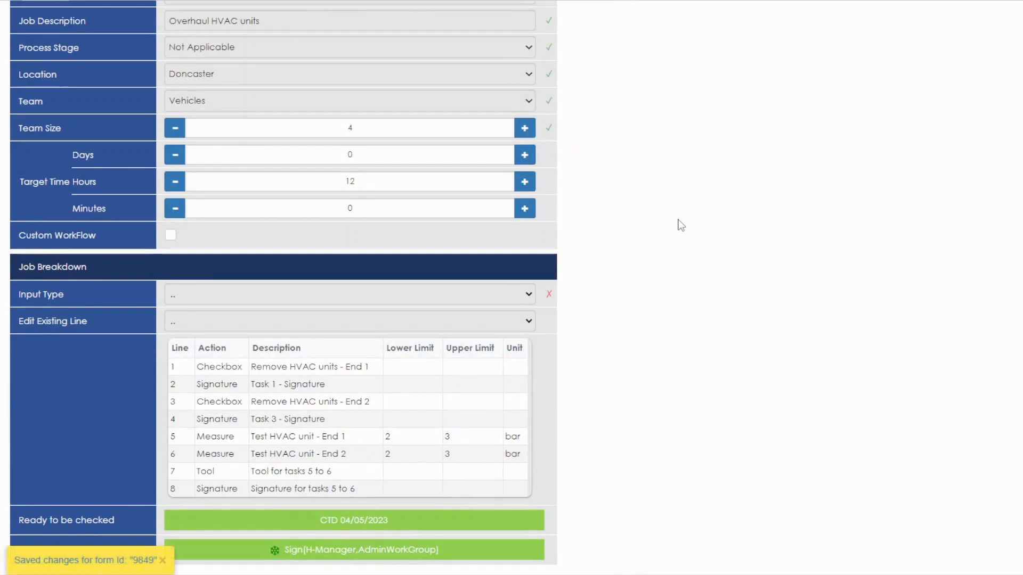
{"action": "left_click", "coordinate": [331, 552]}
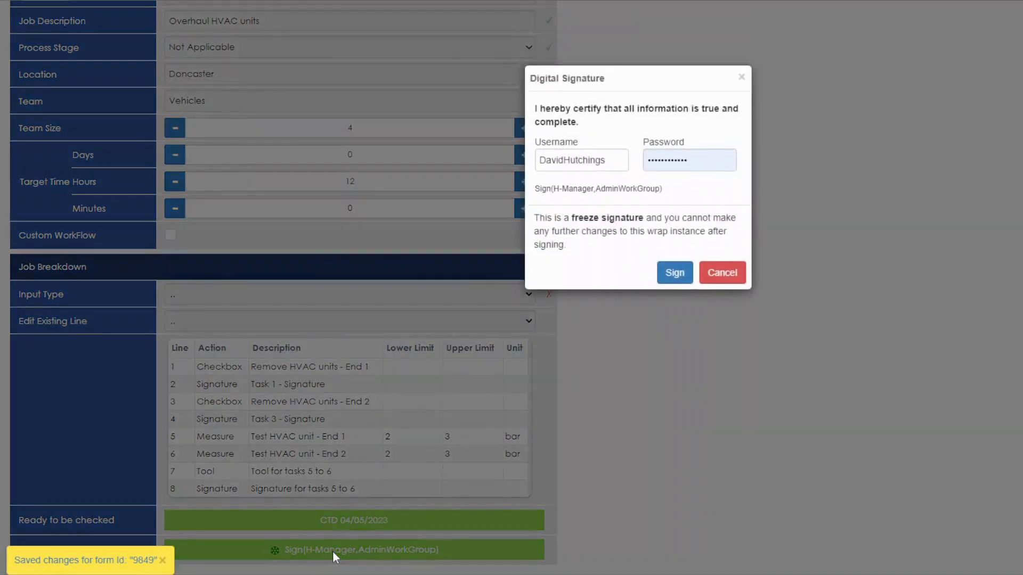
{"action": "left_click", "coordinate": [673, 280]}
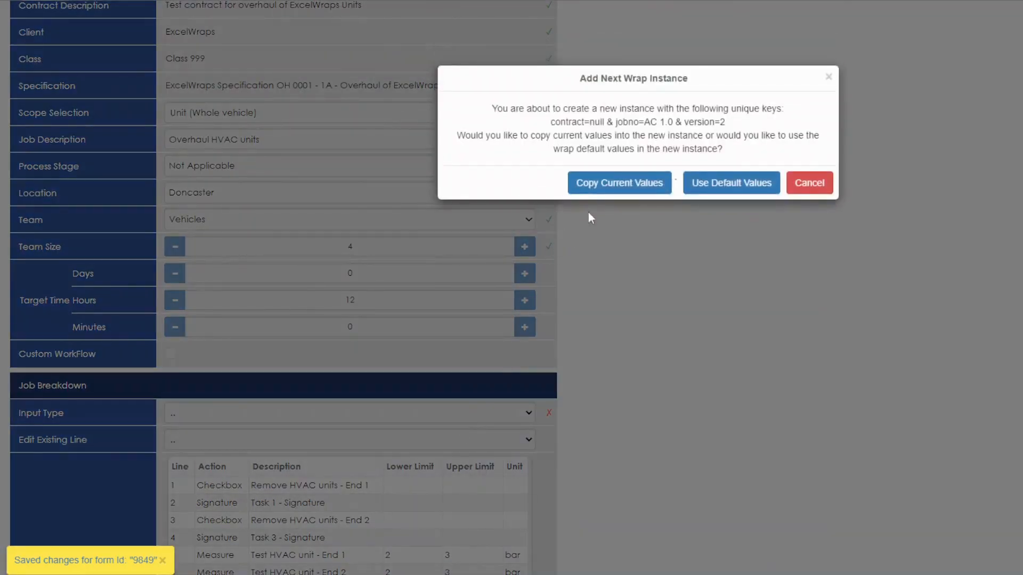
Create version 2 of the job by copying the current values and set its target time to 10 hours.
{"action": "left_click", "coordinate": [608, 184]}
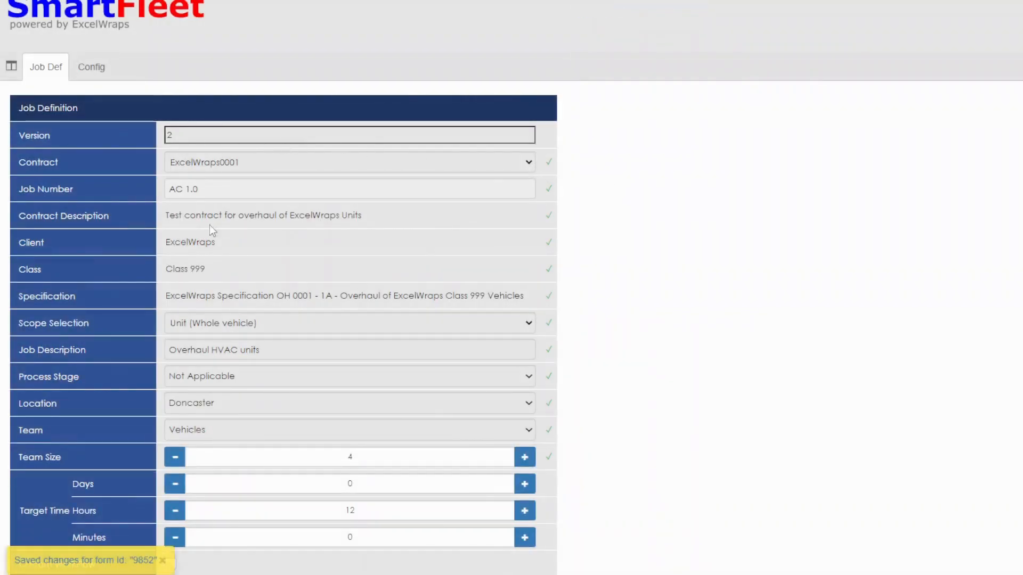
{"action": "left_click", "coordinate": [367, 511]}
{"action": "key", "text": "BackSpace"}
{"action": "type", "text": "10"}
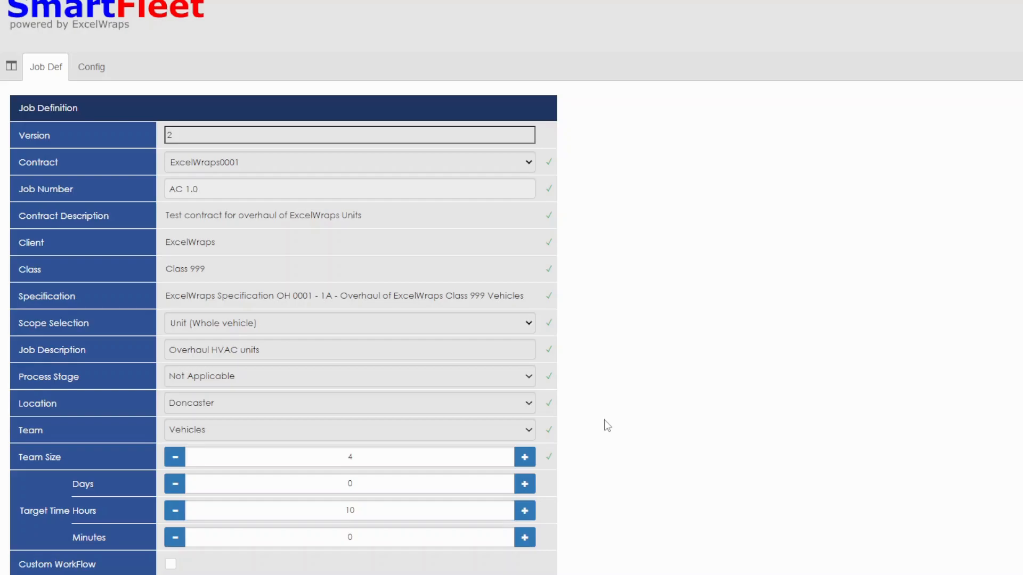
{"action": "scroll", "coordinate": [604, 424], "scroll_direction": "down", "scroll_amount": 6}
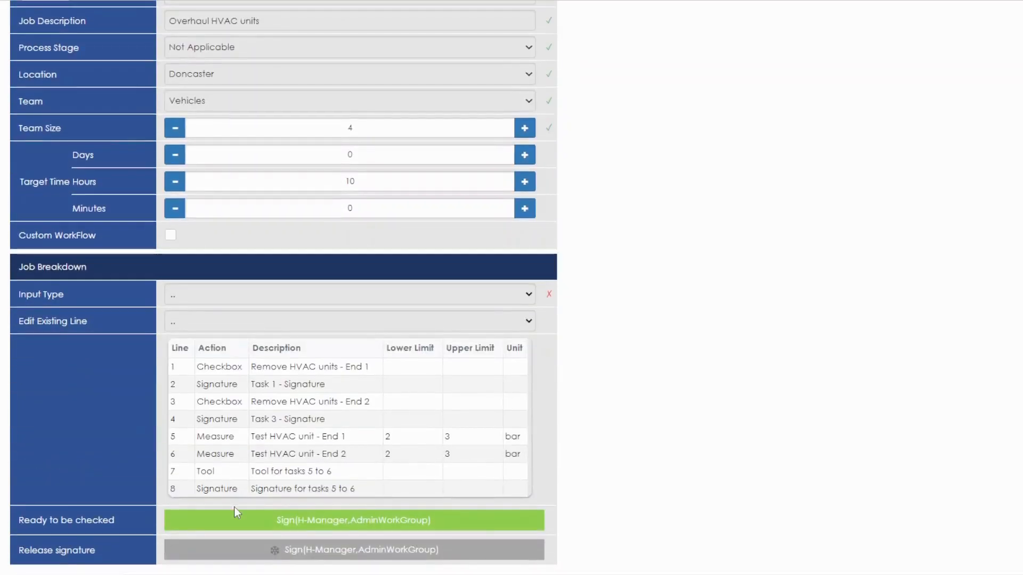